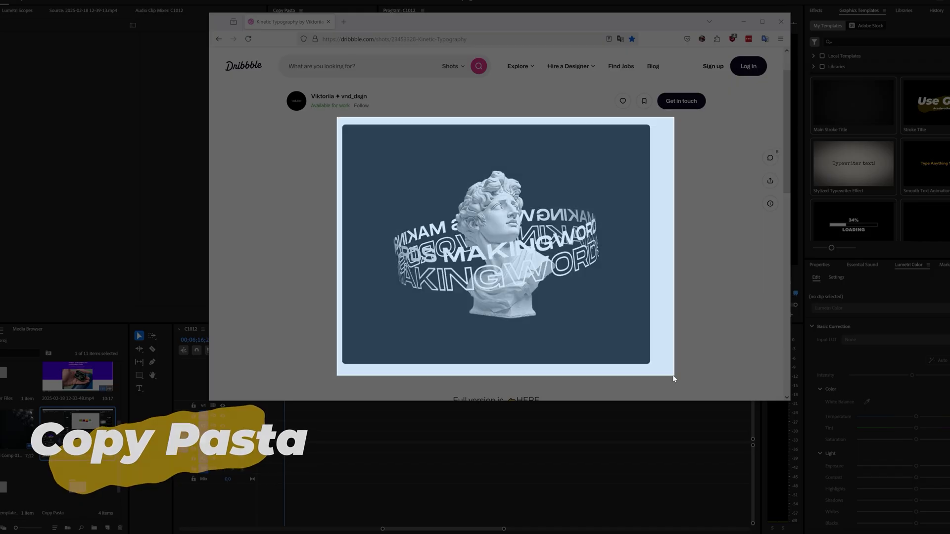
Step: Capture the Dribbble kinetic typography image and paste it into the C1012 sequence with Copy Pasta
click(494, 439)
click(317, 273)
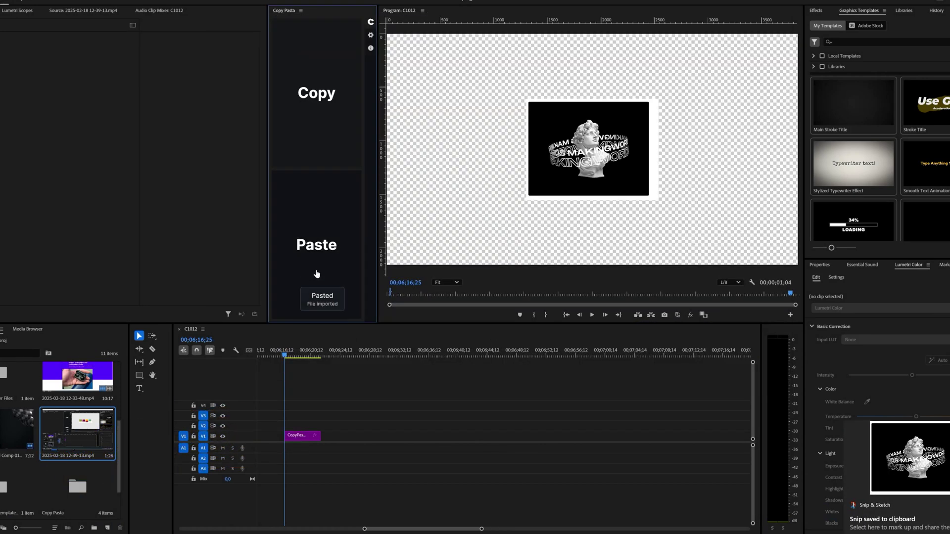
click(317, 357)
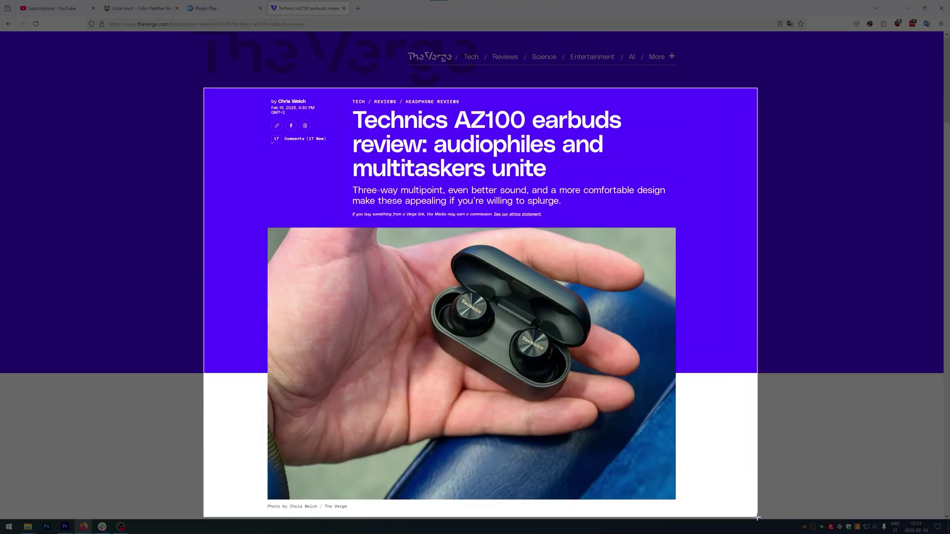
Step: Snip the header and photo of The Verge's Technics AZ100 review and paste it into the C1012 sequence with Copy Pasta
drag(757, 516, 761, 523)
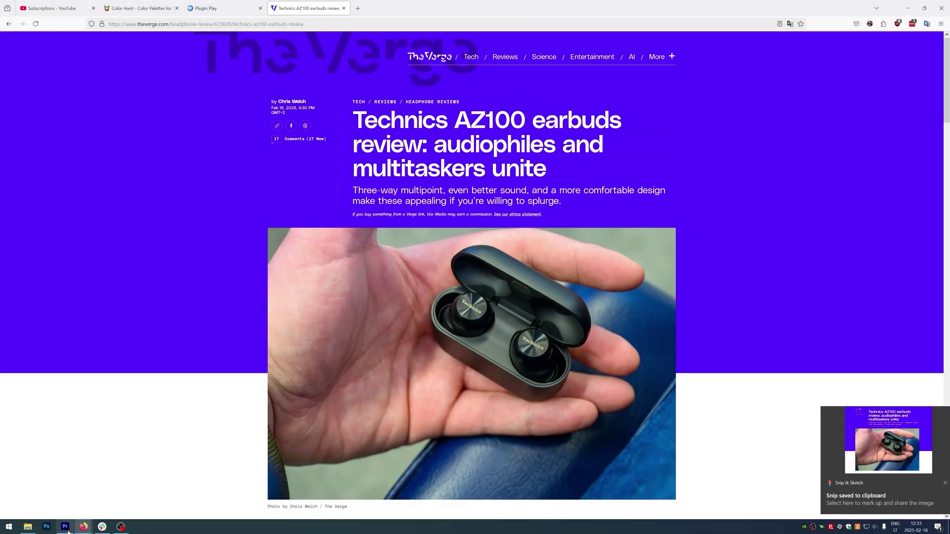
key(alt+Tab)
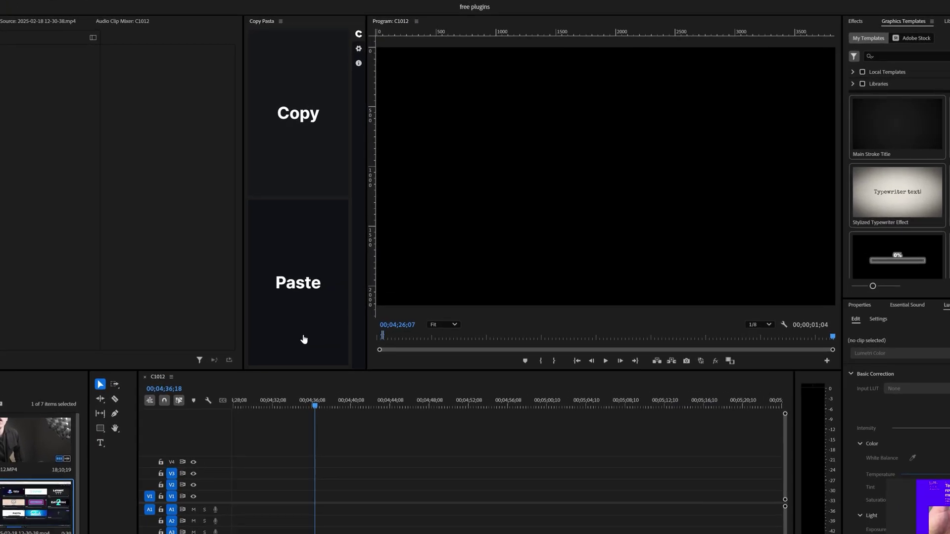
click(304, 338)
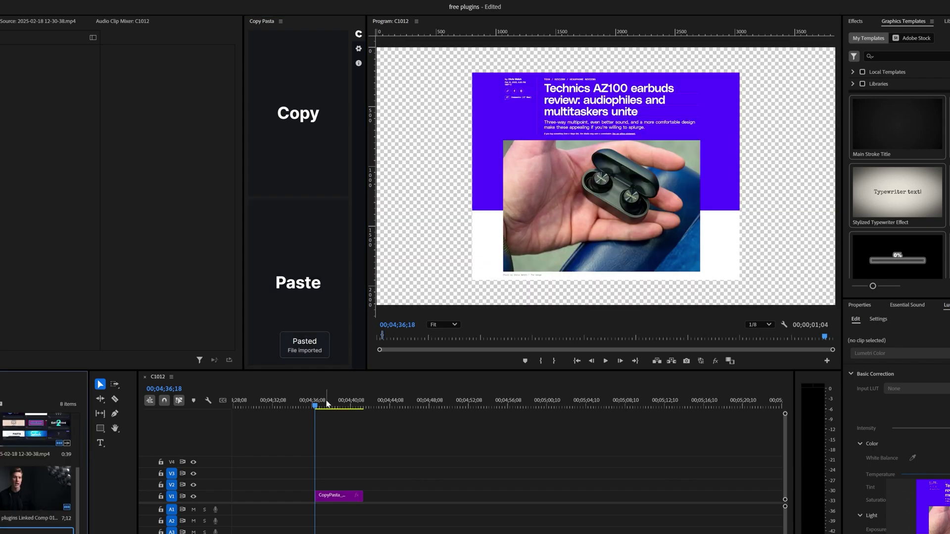
drag(340, 407, 327, 410)
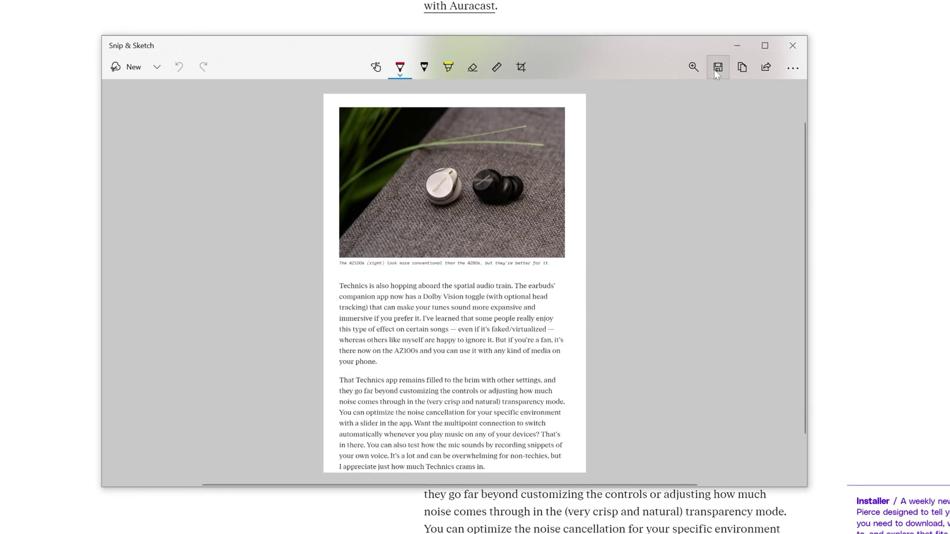
Step: Save the article snip from Snip & Sketch as an image file and place it on track V1 at the playhead
click(715, 68)
click(577, 342)
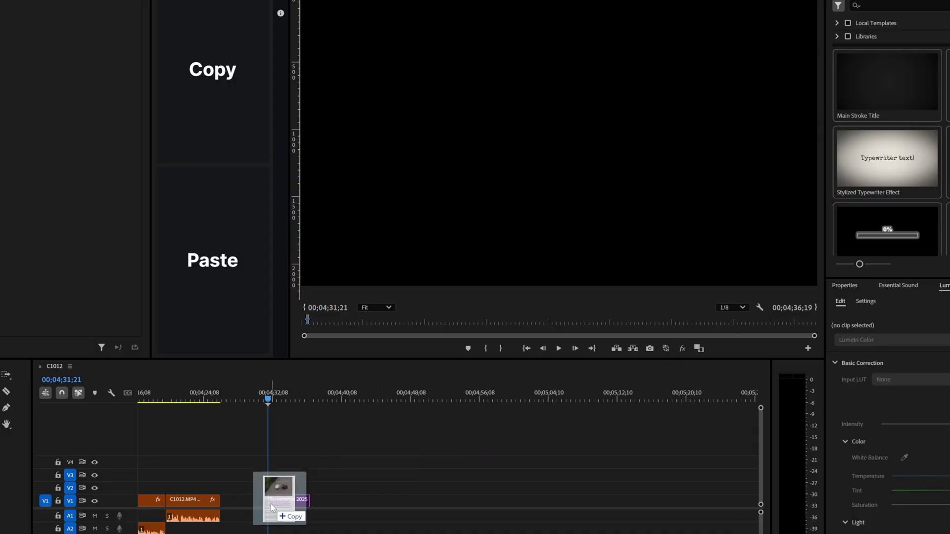
drag(271, 503, 272, 501)
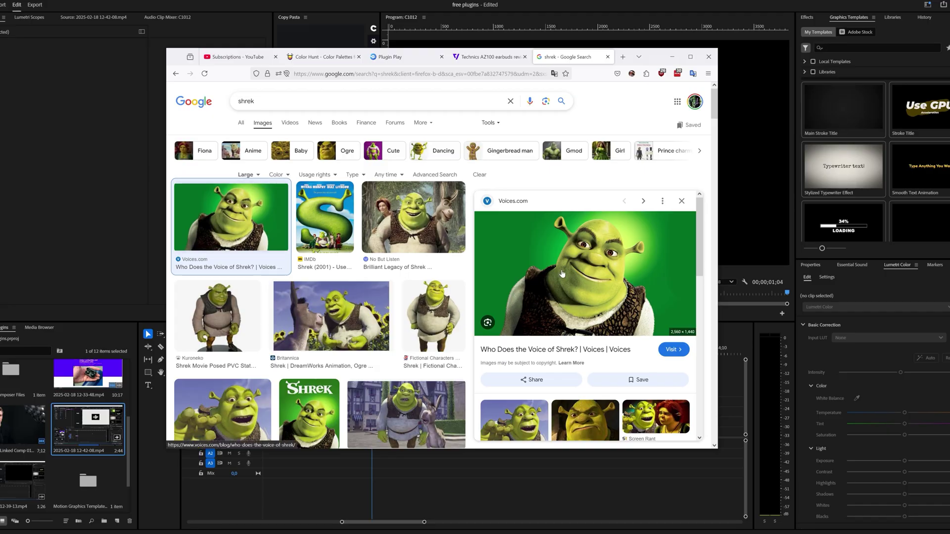
Step: Copy the Voices.com Shrek image from the Google results and paste it into the C1012 sequence with Copy Pasta
right_click(562, 274)
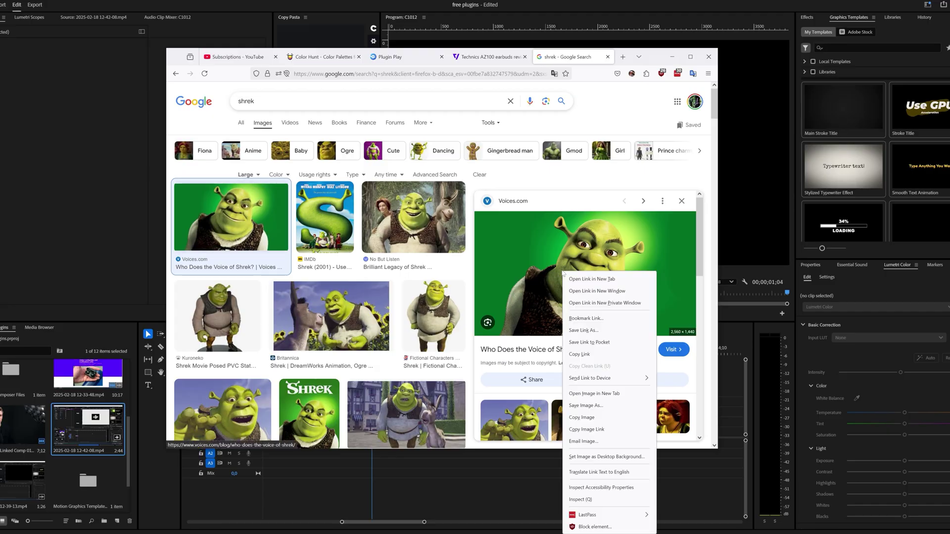
click(599, 420)
click(471, 462)
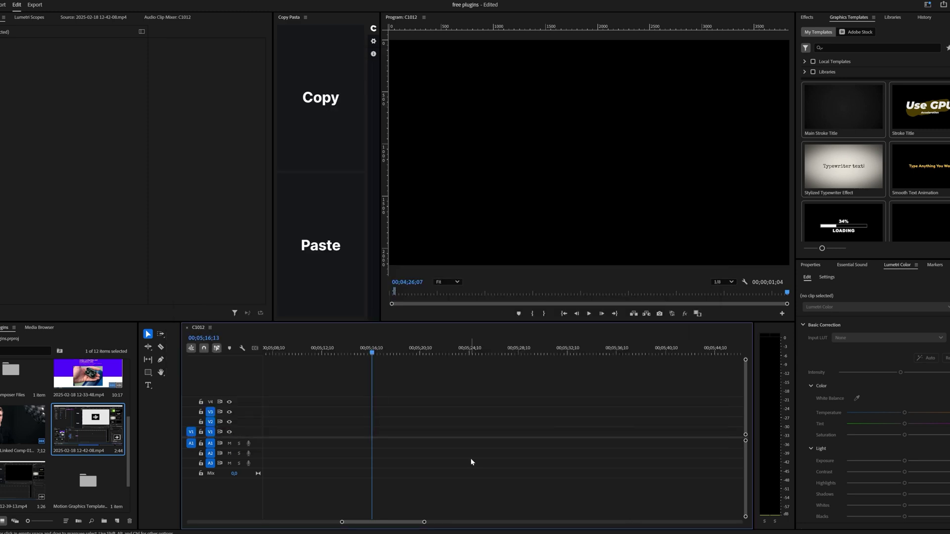
click(327, 260)
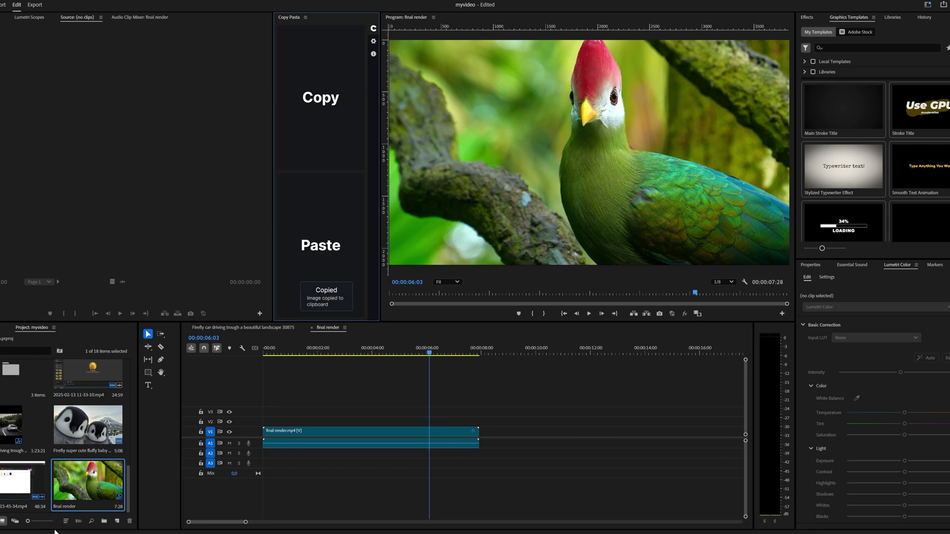
Step: Switch to another application to paste the copied bird frame, and open the project's CopyPasta folder in File Explorer
key(alt+Tab)
key(ctrl+v)
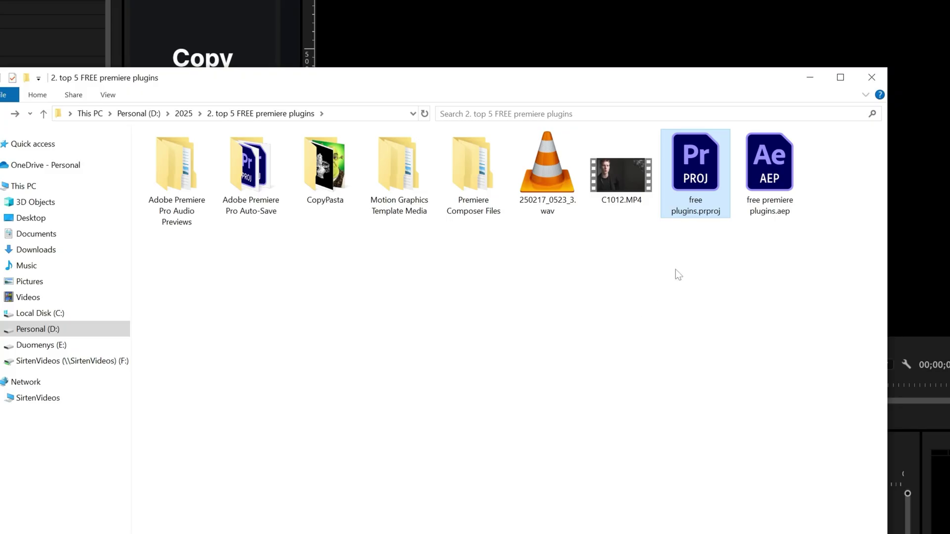
double_click(342, 187)
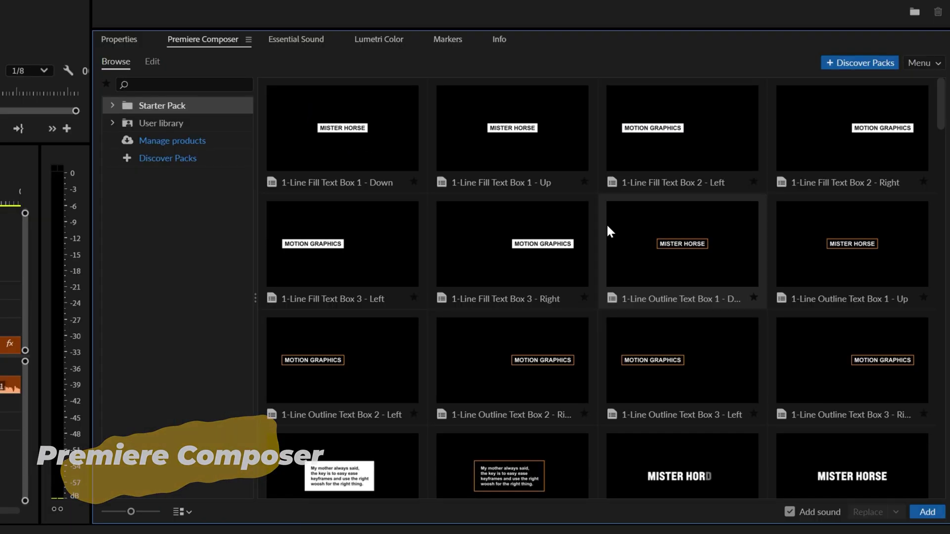
Step: Add the Position & Rotate & Scale Characters Overshoot title from Premiere Composer's Starter Pack to the sequence at the playhead
scroll(606, 223, down, 5)
scroll(608, 227, down, 15)
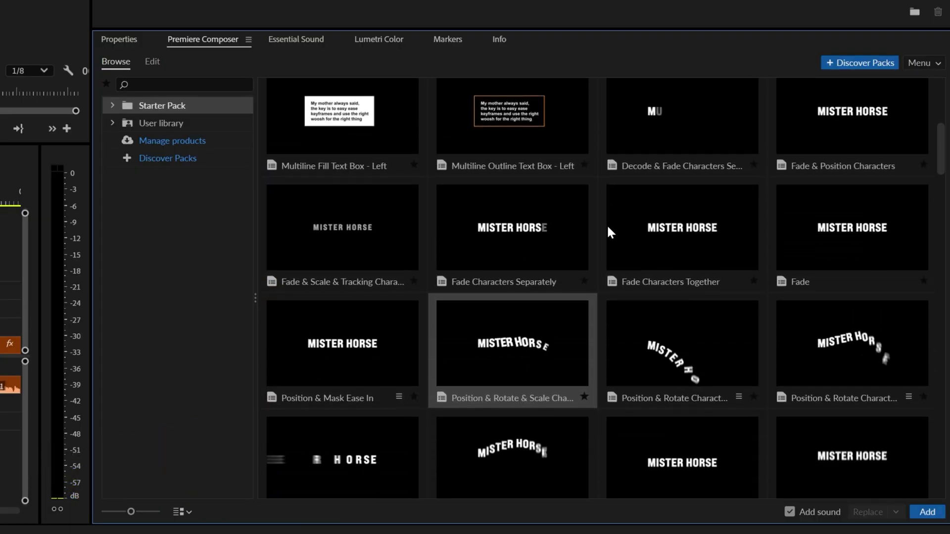
scroll(608, 225, down, 15)
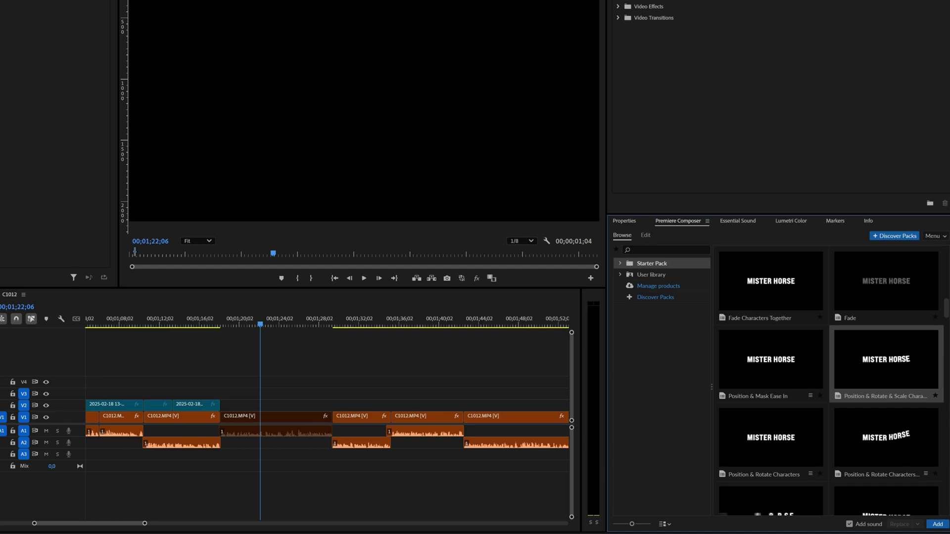
click(938, 525)
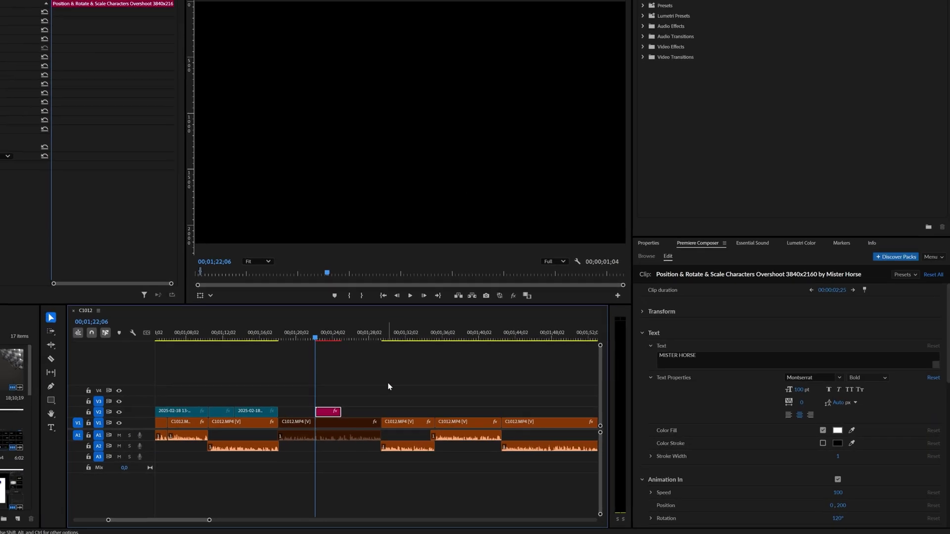
Step: Play the added MISTER HORSE title, enlarge its text and set its fill colour to grey 797979
key(space)
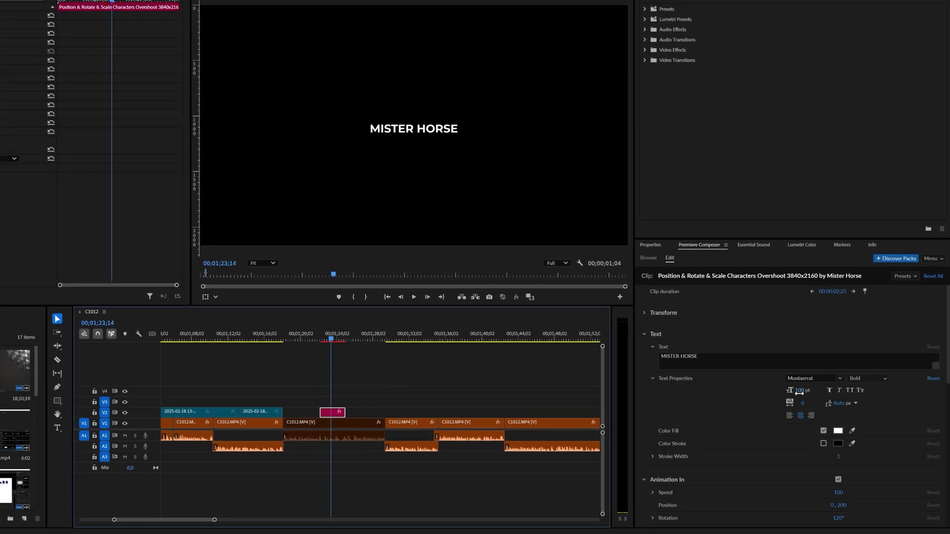
click(836, 431)
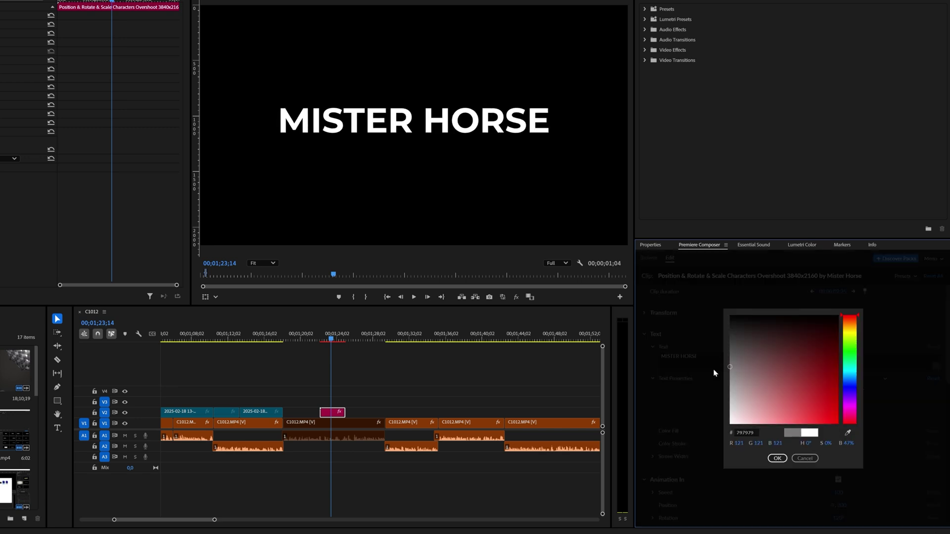
click(783, 458)
click(343, 333)
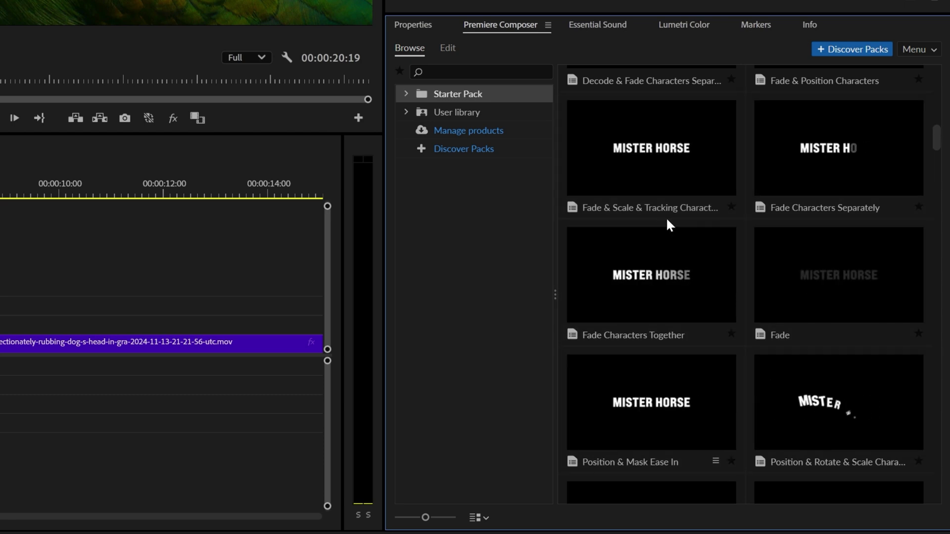
Step: Apply the Starter Pack's Zoom In transition at the cut between the bird clip and the dog clip
scroll(666, 218, down, 6)
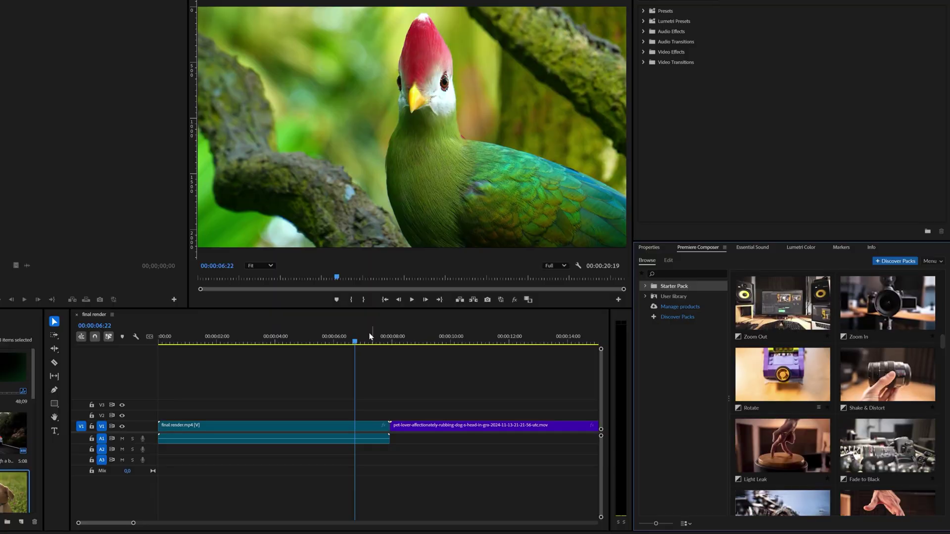
drag(357, 341, 390, 341)
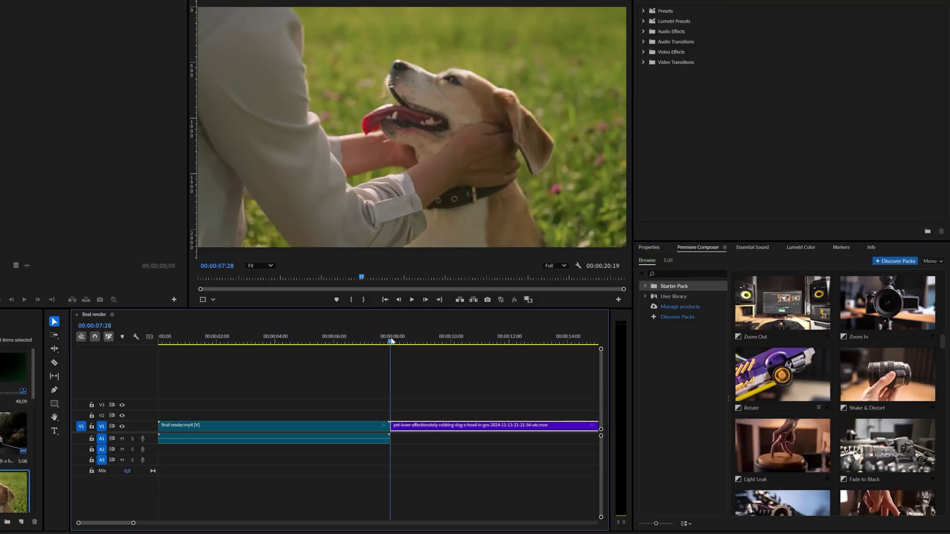
click(868, 317)
click(927, 525)
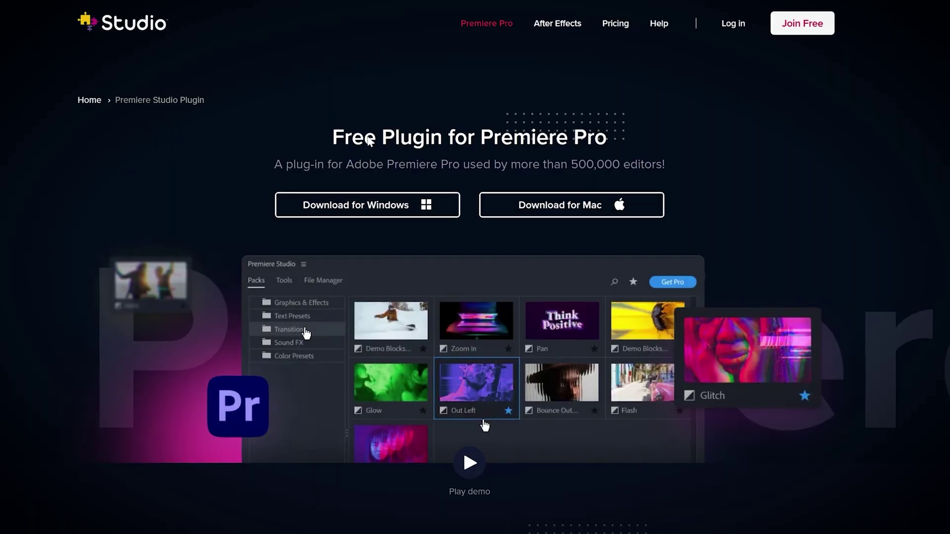
drag(369, 141, 768, 156)
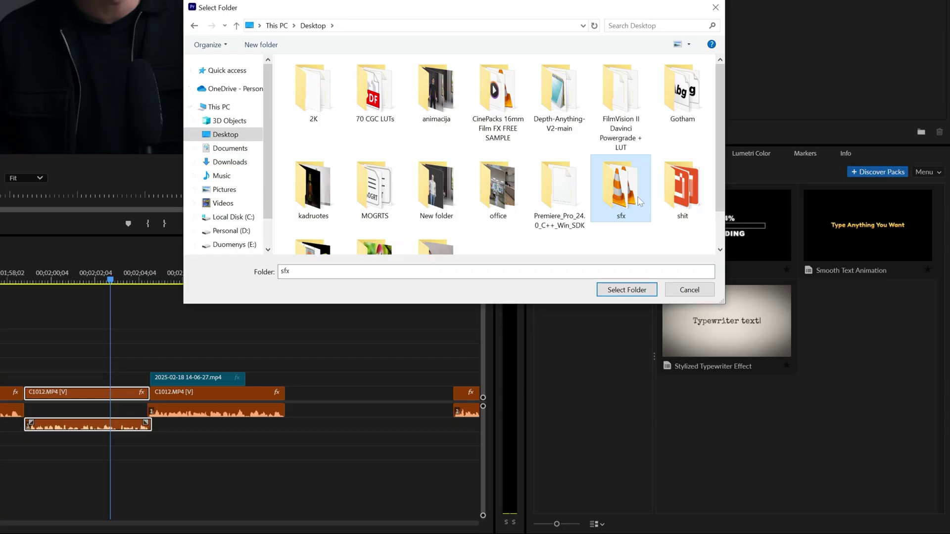
Step: Add the sfx folder from the Desktop to Premiere Composer's user library, storing its previews inside the folder
double_click(638, 200)
click(627, 293)
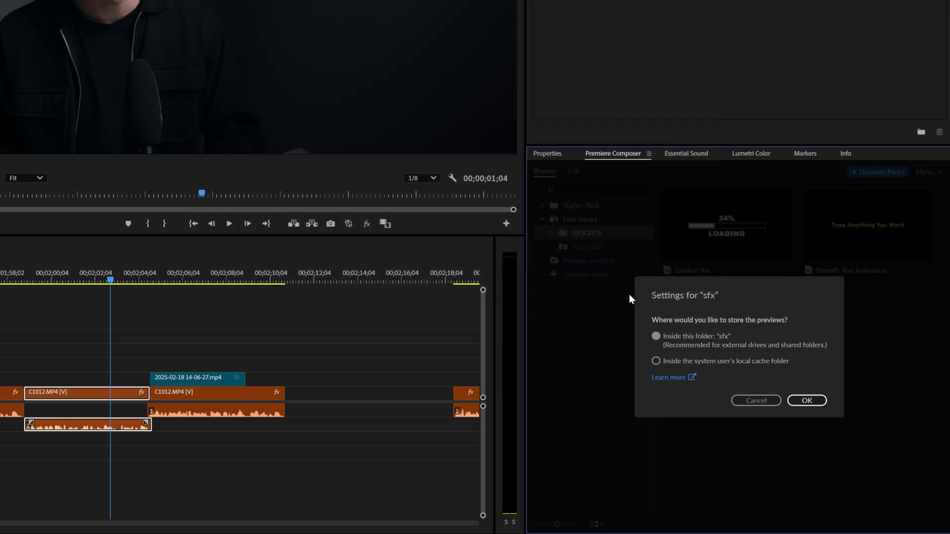
click(806, 398)
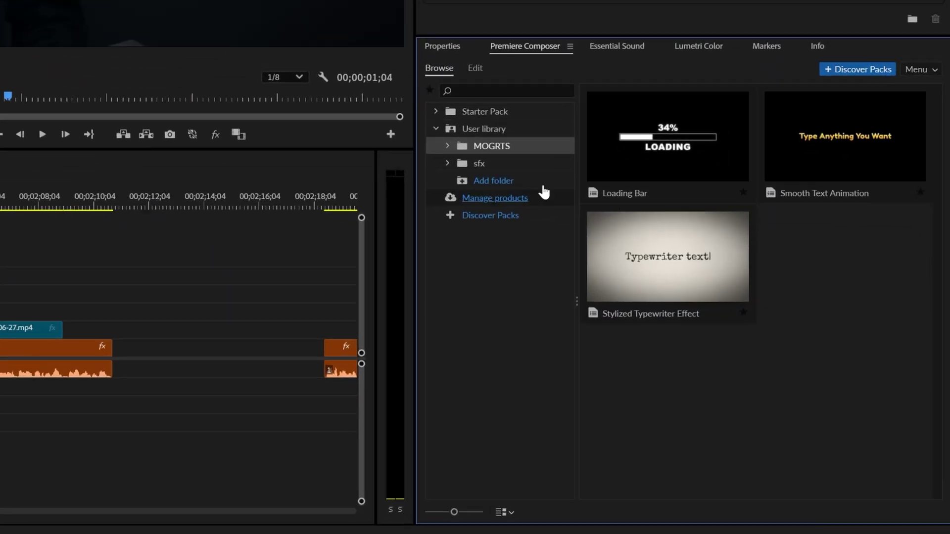
Step: Compare the Free, Annual and Monthly plans on the Premiere Composer pricing page
click(576, 246)
scroll(790, 277, down, 5)
scroll(756, 232, down, 5)
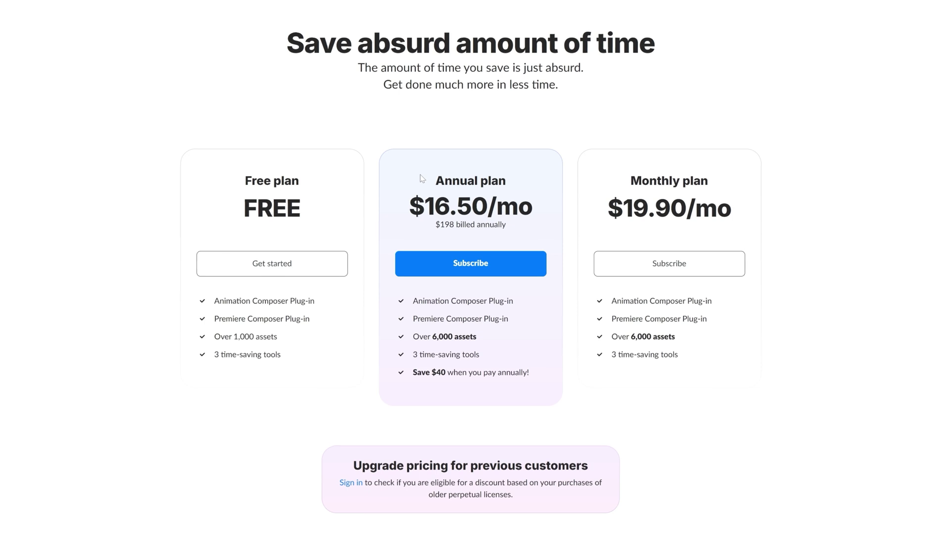
drag(420, 175, 557, 359)
click(504, 372)
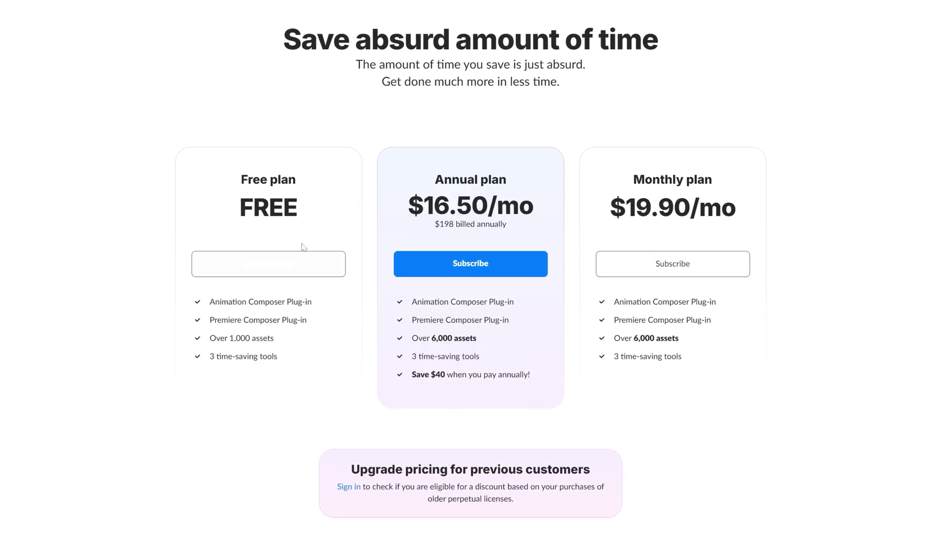
drag(235, 183, 320, 381)
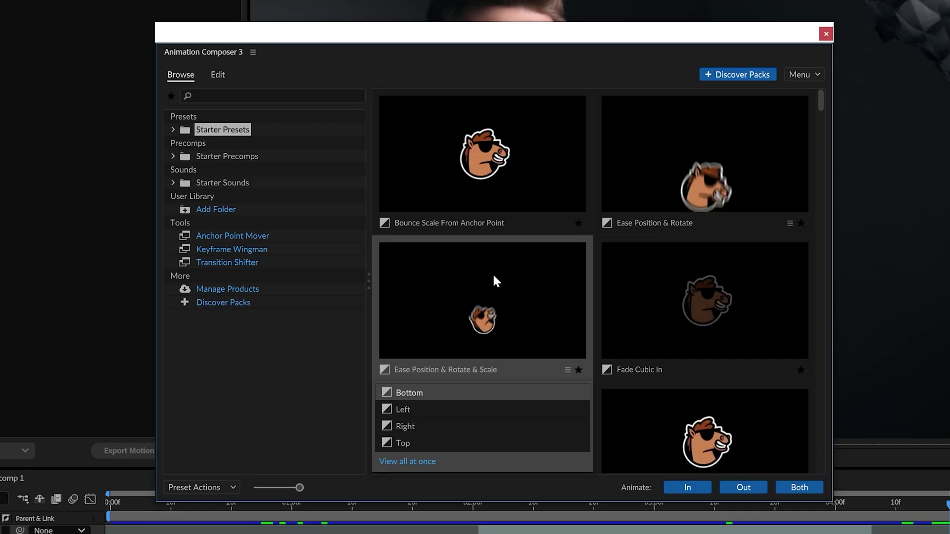
Step: Browse the Starter Presets and Starter Precomps in Animation Composer 3 in After Effects
scroll(761, 297, down, 5)
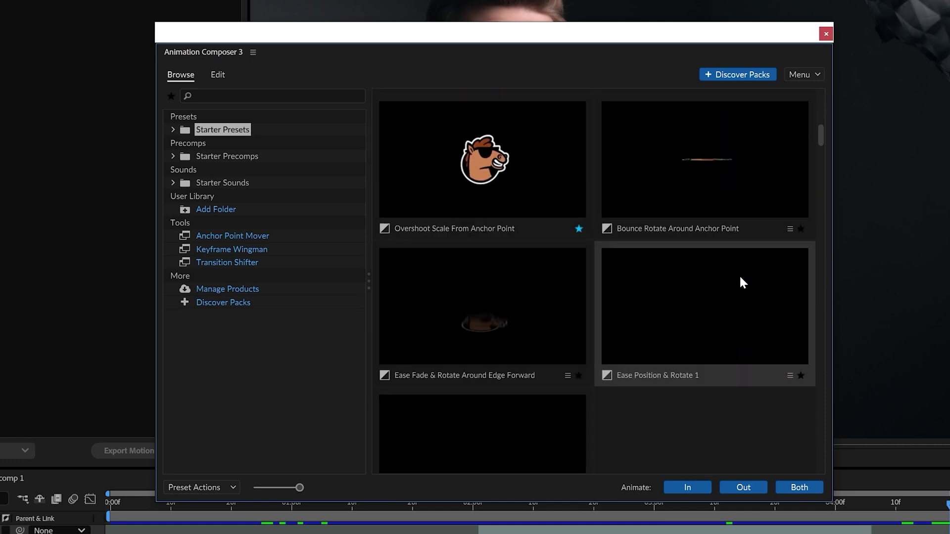
click(227, 157)
scroll(566, 263, down, 5)
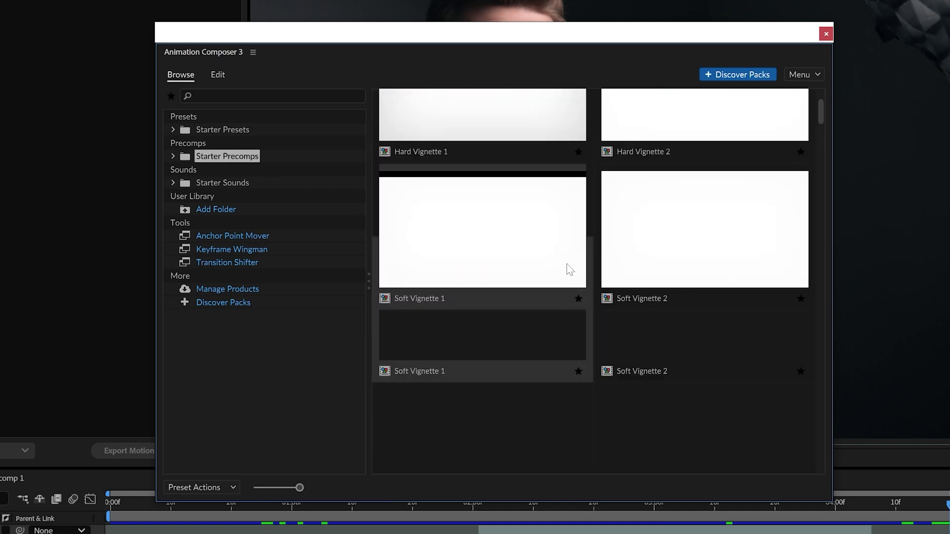
scroll(594, 311, down, 5)
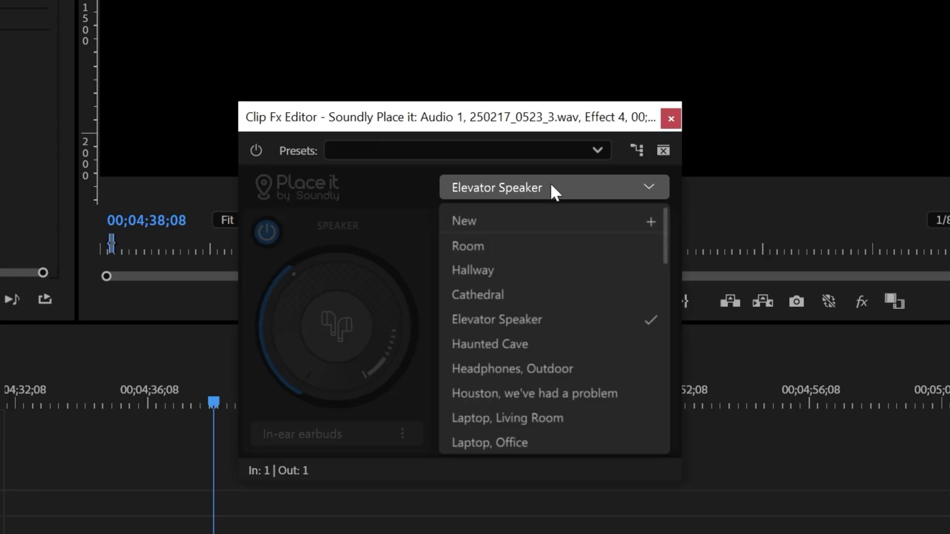
Step: Load Place it's Cathedral preset on the audio clip and save the adjusted in-ear earbuds and Cave settings as "new preset"
click(528, 296)
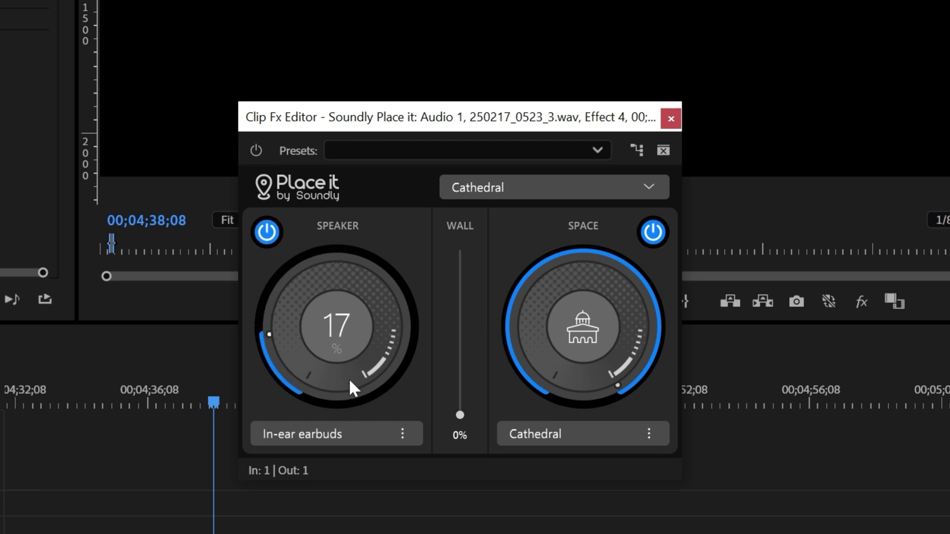
click(641, 194)
click(590, 226)
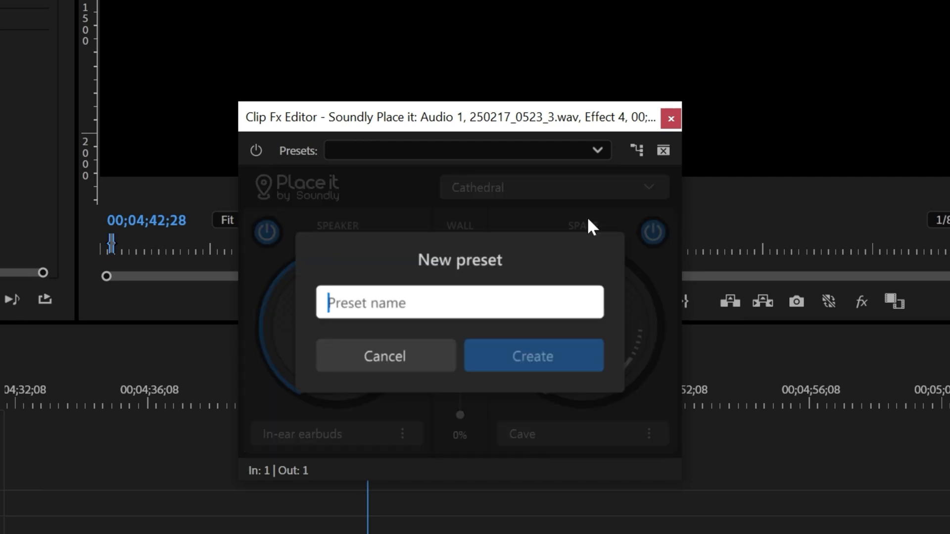
text(new preset)
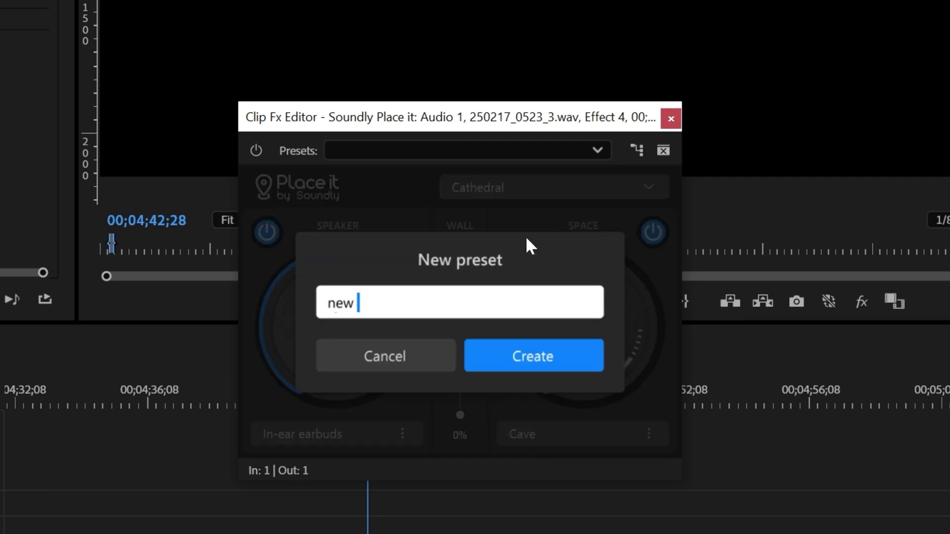
key(Return)
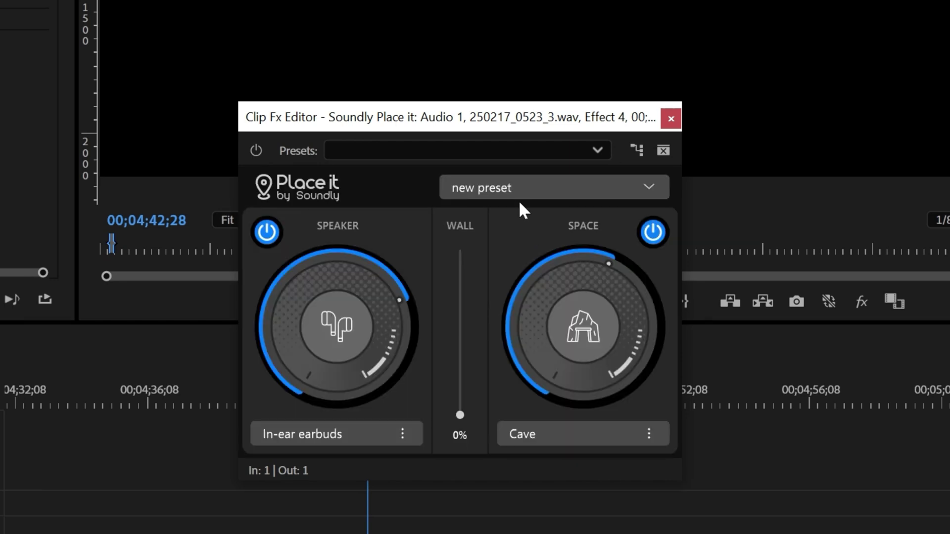
Step: Switch Place it through two other presets and search the effects for "place"
click(514, 189)
click(513, 319)
click(501, 188)
click(517, 247)
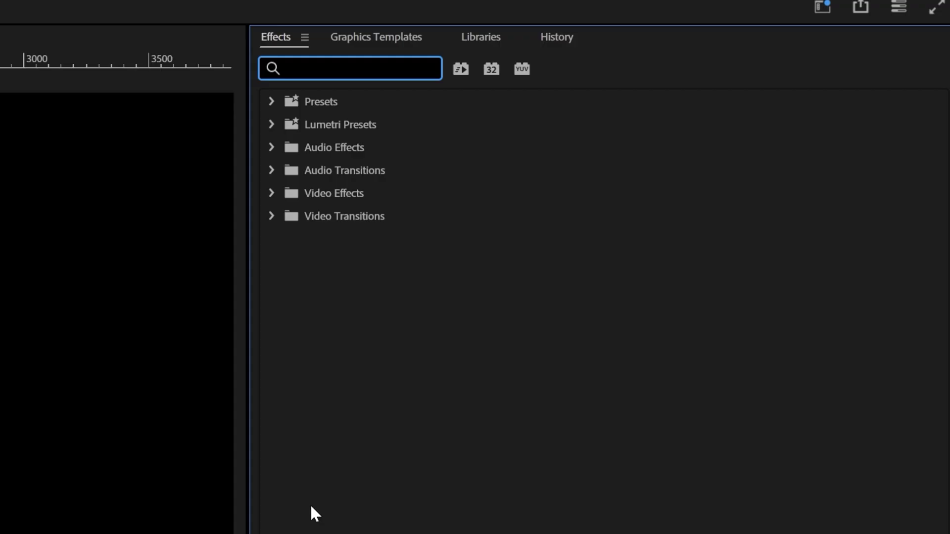
text(place)
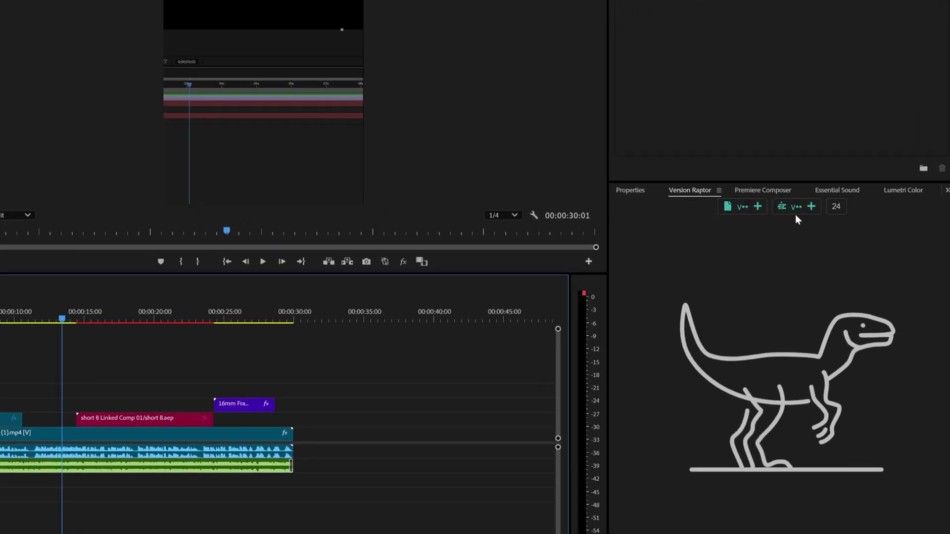
Step: Create a new sequence version with Version Raptor and rearrange its edit, shortening the V1 and A2 clips and placing a music section on A3
click(757, 152)
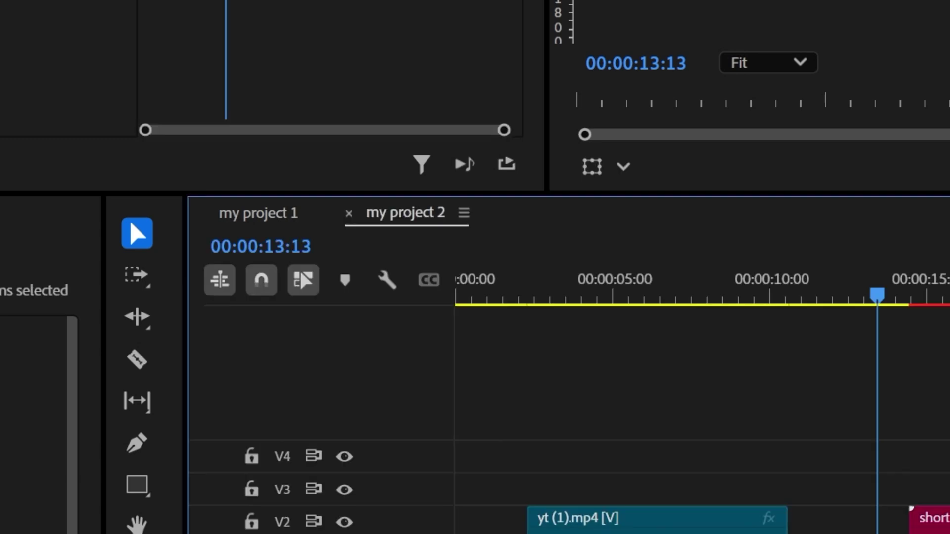
drag(868, 480, 793, 481)
drag(836, 379, 563, 379)
drag(476, 378, 476, 403)
drag(441, 399, 740, 414)
drag(836, 331, 696, 332)
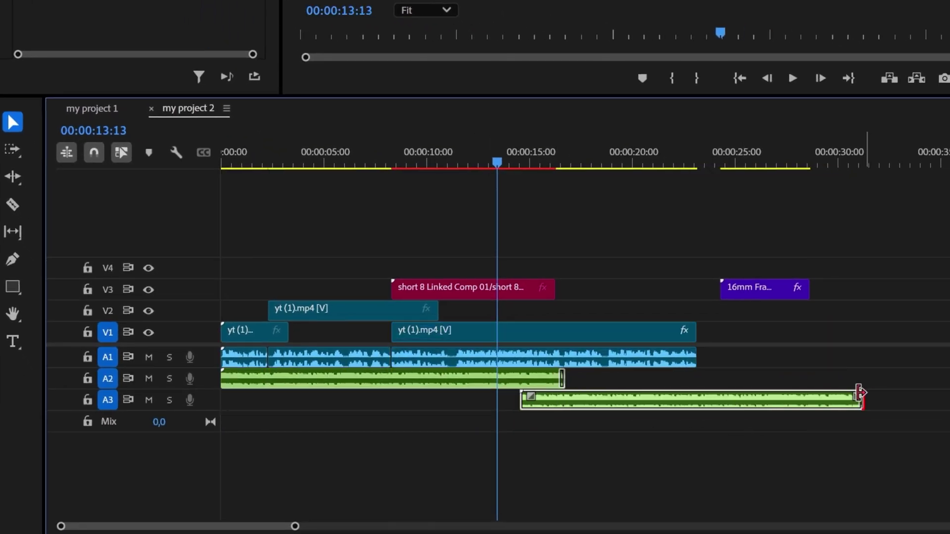
Step: Trim the A3 music to the end of the V1 video and move the 16mm clip on V3 earlier, to about 18 seconds
drag(863, 400, 689, 400)
drag(764, 288, 637, 288)
drag(687, 398, 780, 394)
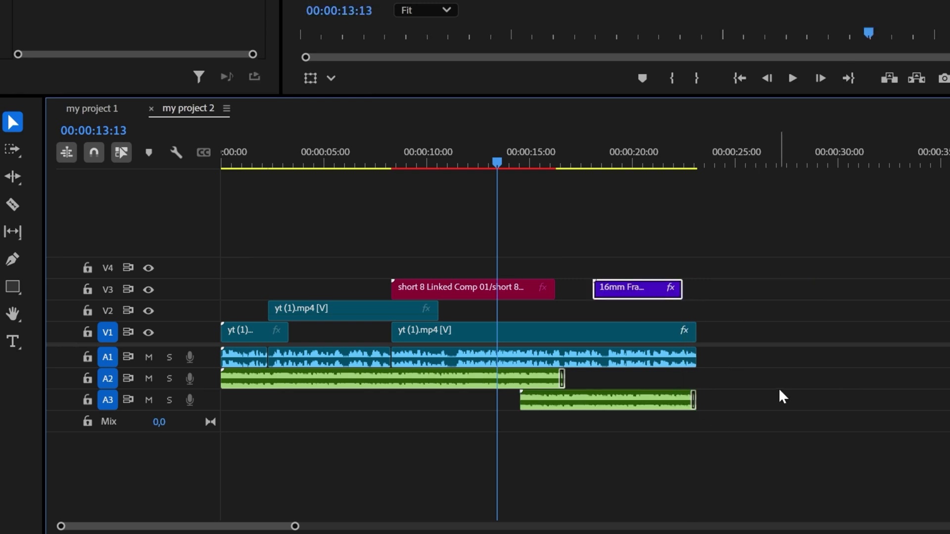
Step: Return to the my project 1 sequence and save a new version of the project file with Version Raptor
click(106, 117)
drag(380, 164, 467, 203)
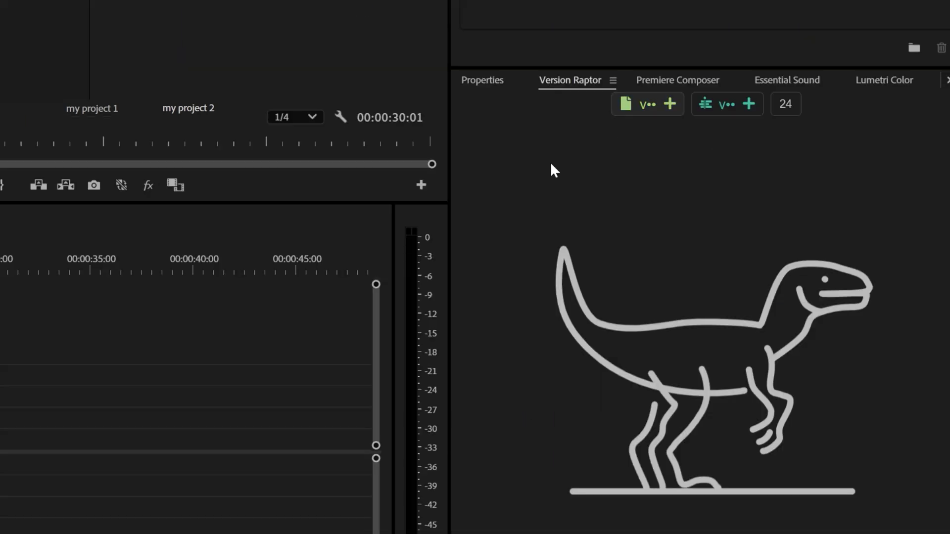
click(654, 101)
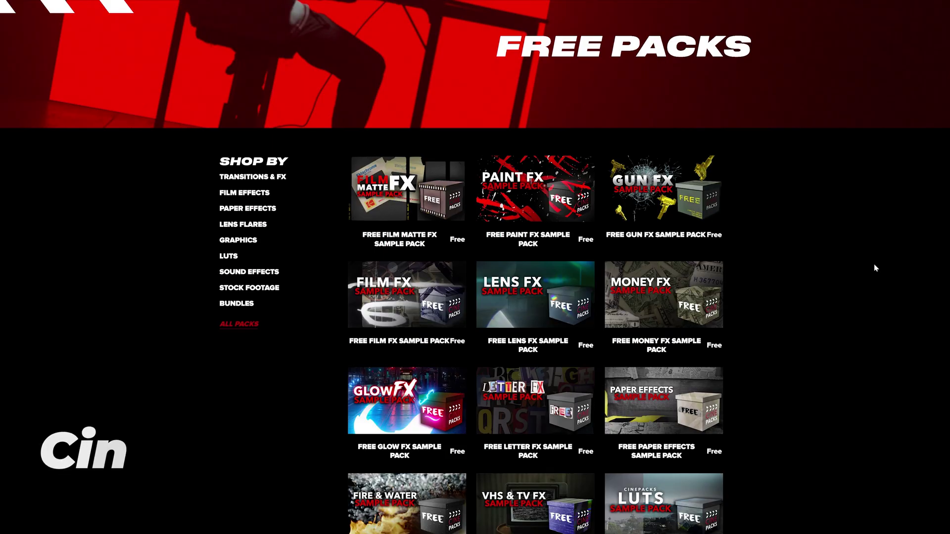
Step: Browse the free sample packs on the CinePacks website
scroll(874, 267, down, 7)
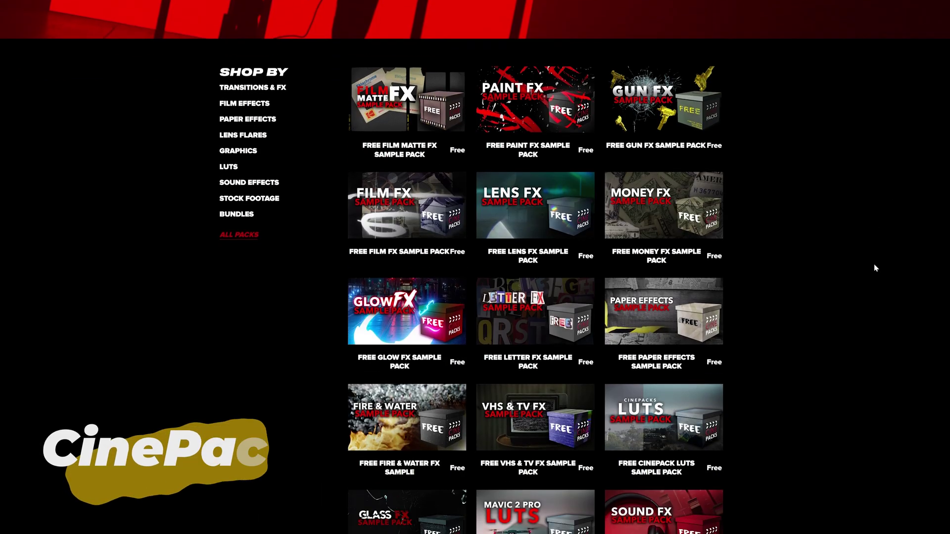
scroll(874, 263, down, 10)
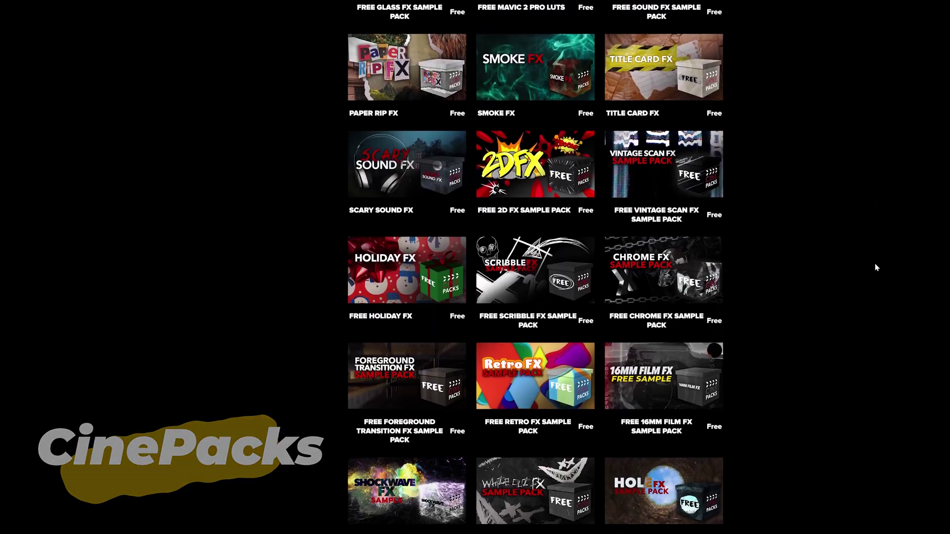
scroll(875, 264, down, 3)
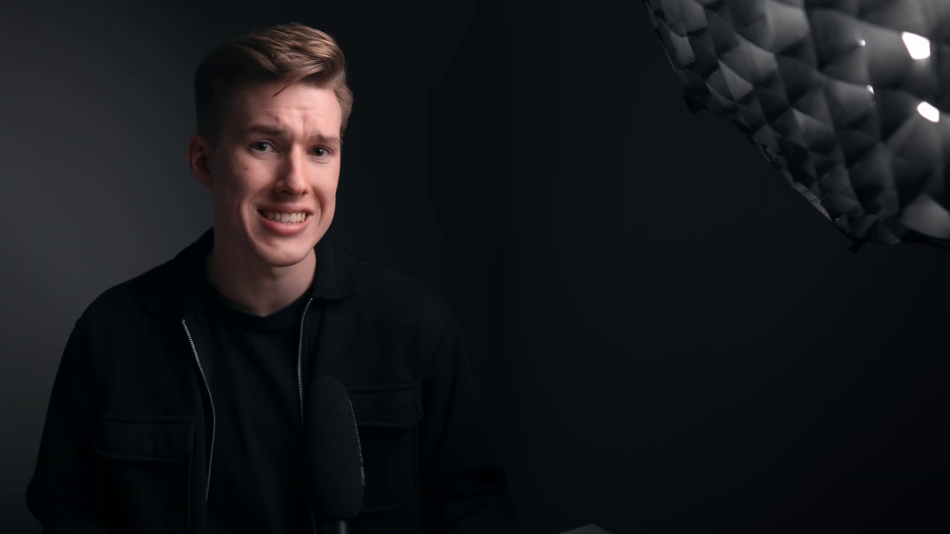